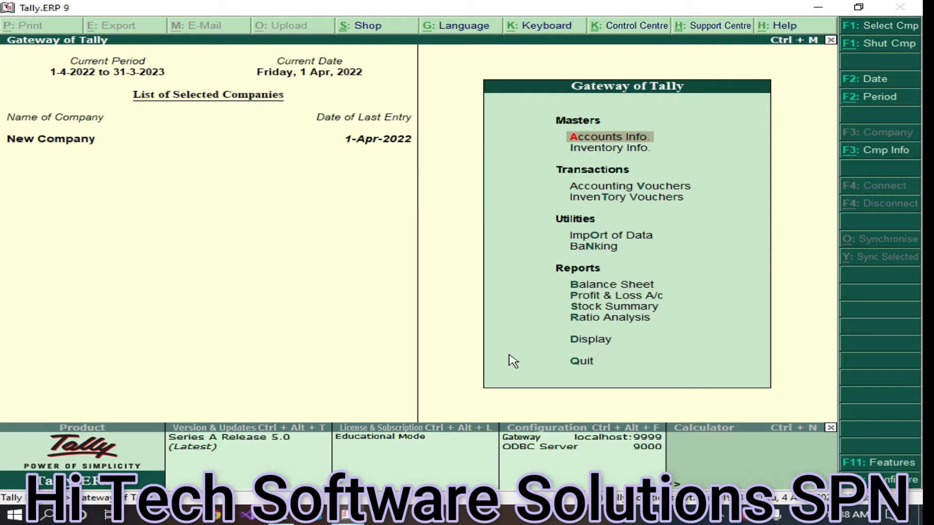
Open the Company Creation form from the Company Info menu
click(857, 151)
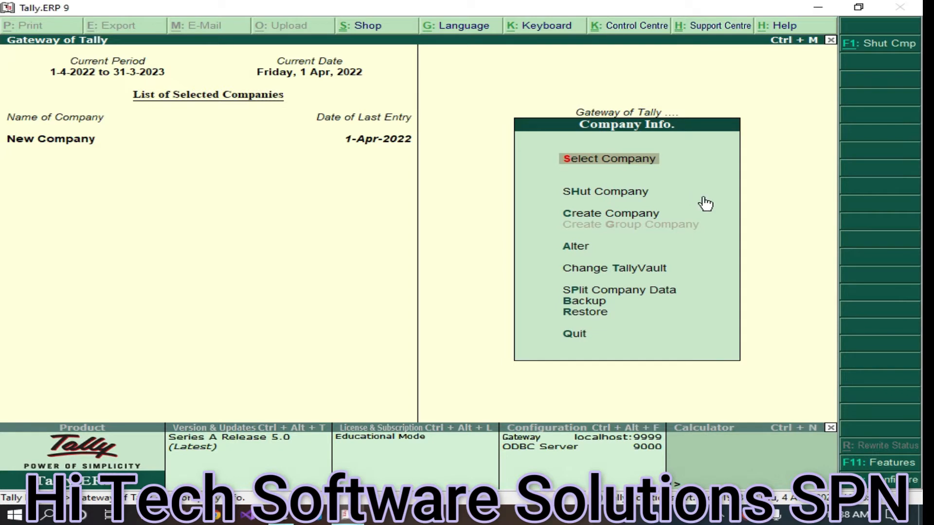
click(606, 215)
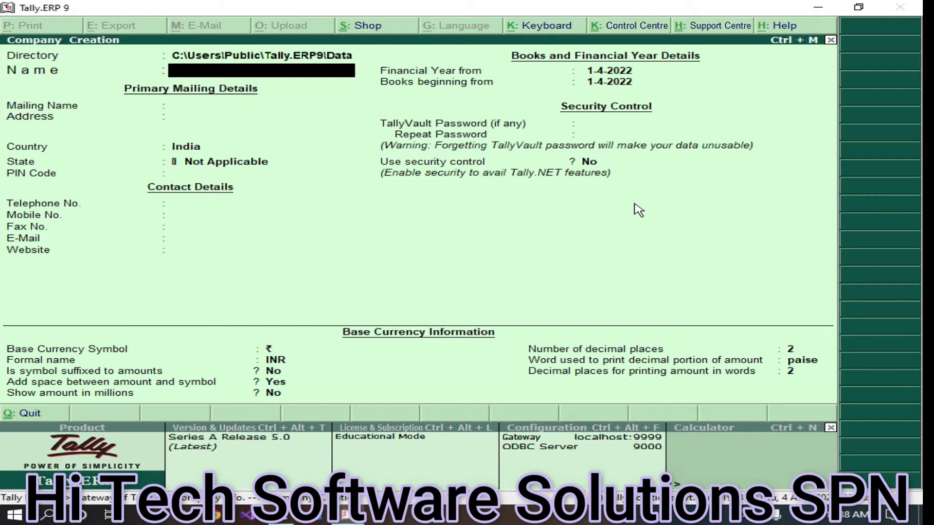
Name the company Saathi Pvt Ltd, keep the auto-filled mailing name, and enter two address lines
text(Saathi Pvt Ltd)
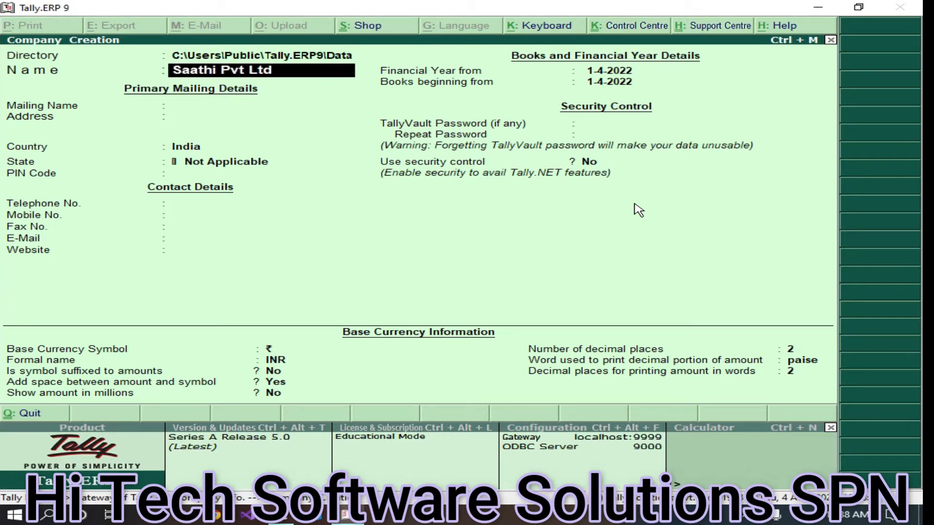
key(Return)
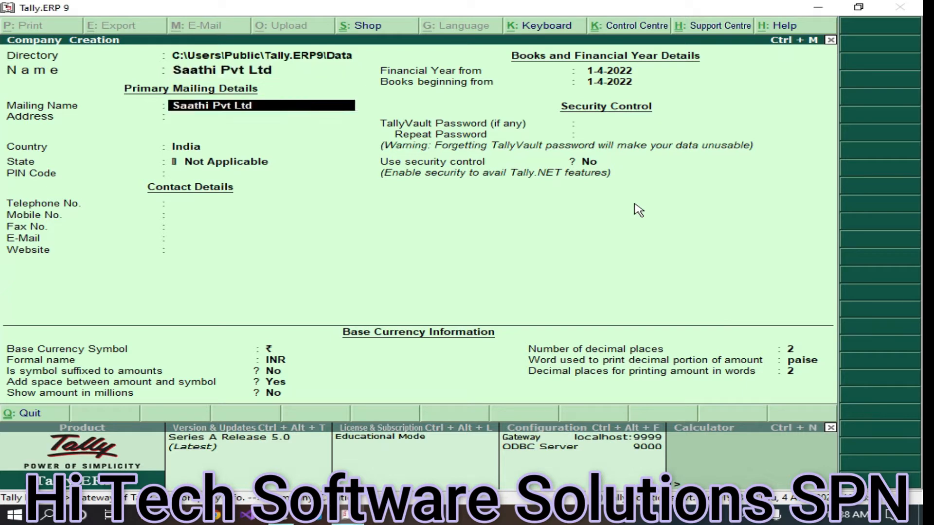
key(Return)
text(Shopian)
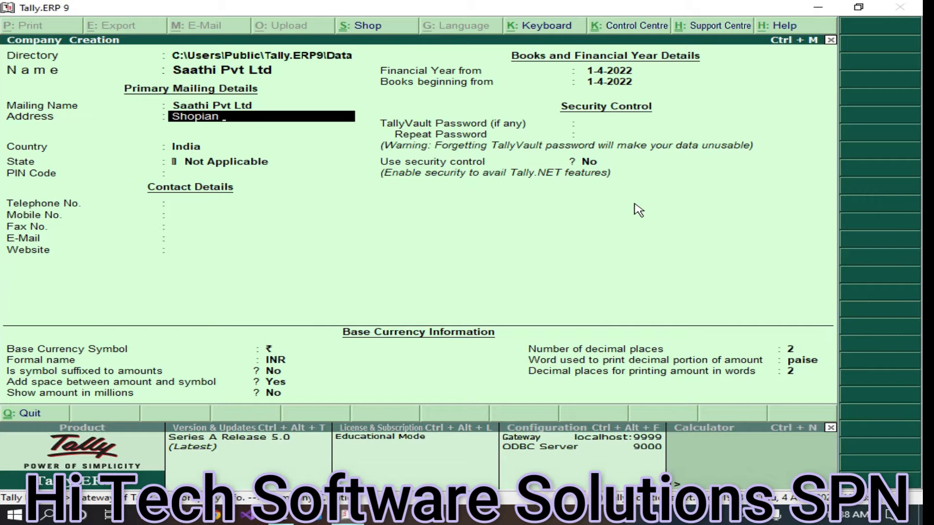
key(Return)
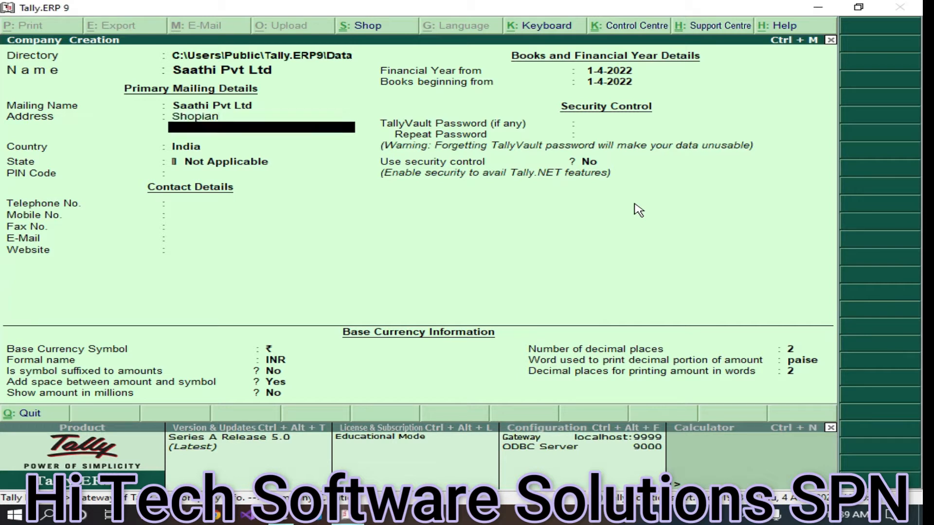
text(Ja)
key(BackSpace)
text(k)
key(Return)
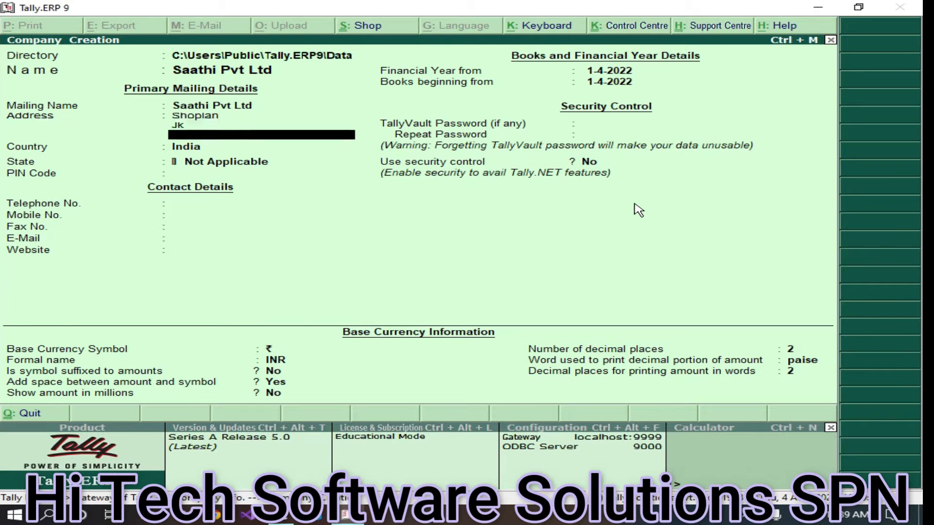
key(Return)
key(Return)
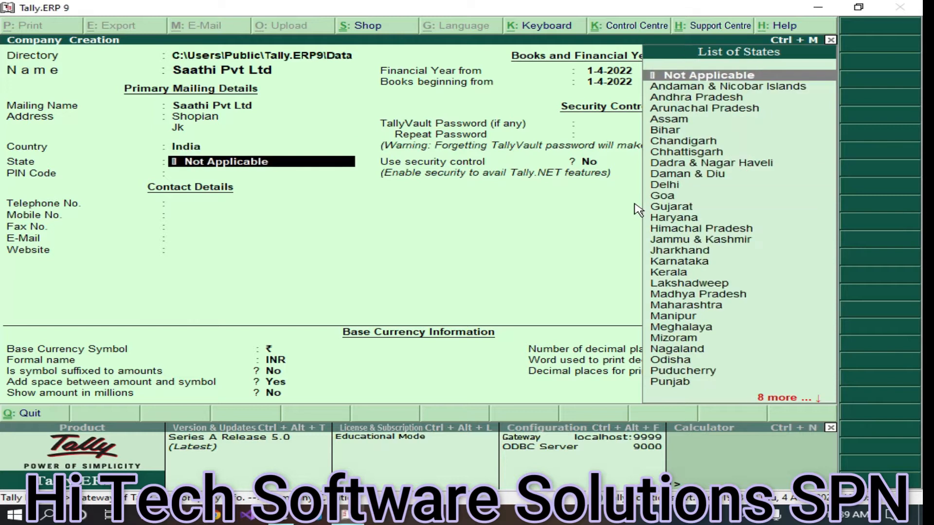
Set the state to Jammu & Kashmir and fill in the PIN code, telephone and mobile numbers
text(Jamm)
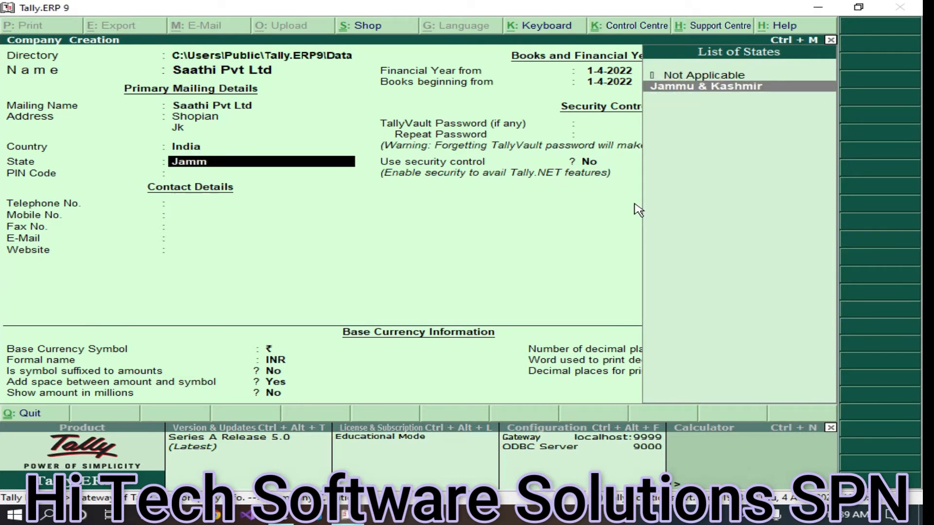
key(Return)
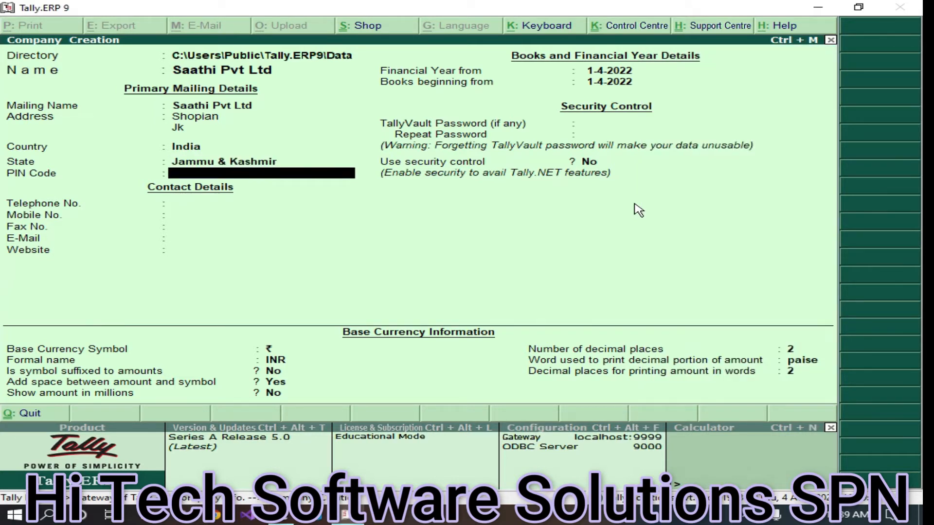
text(192303)
key(Return)
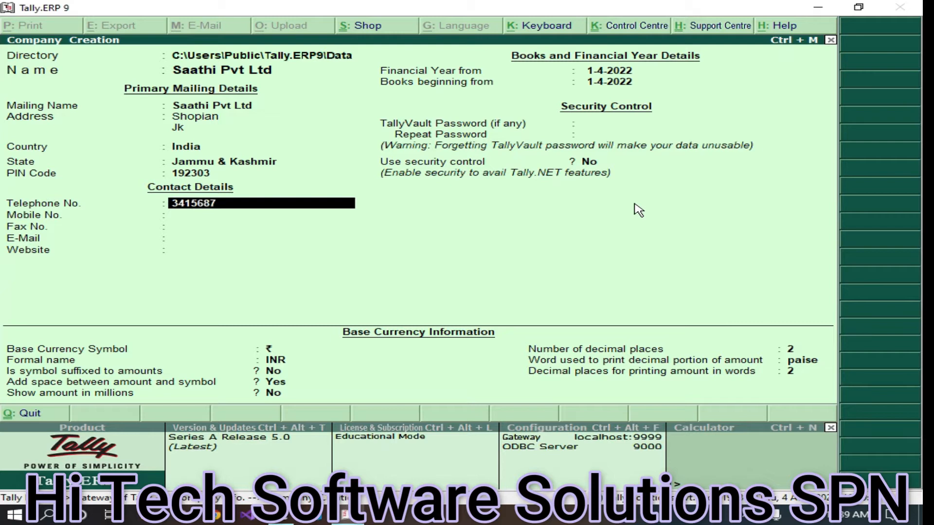
key(Return)
text(15456)
key(Return)
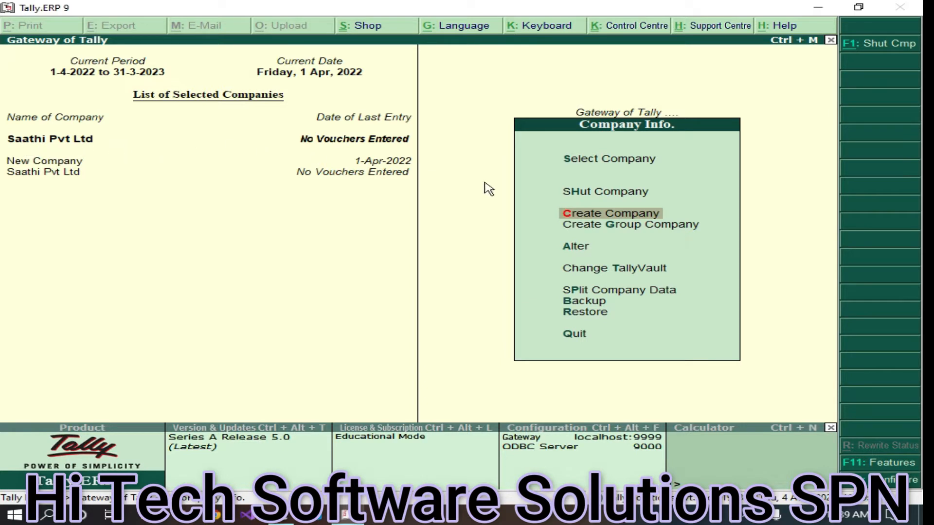
Back out to the Gateway of Tally, answering No to the Quit prompt
key(Escape)
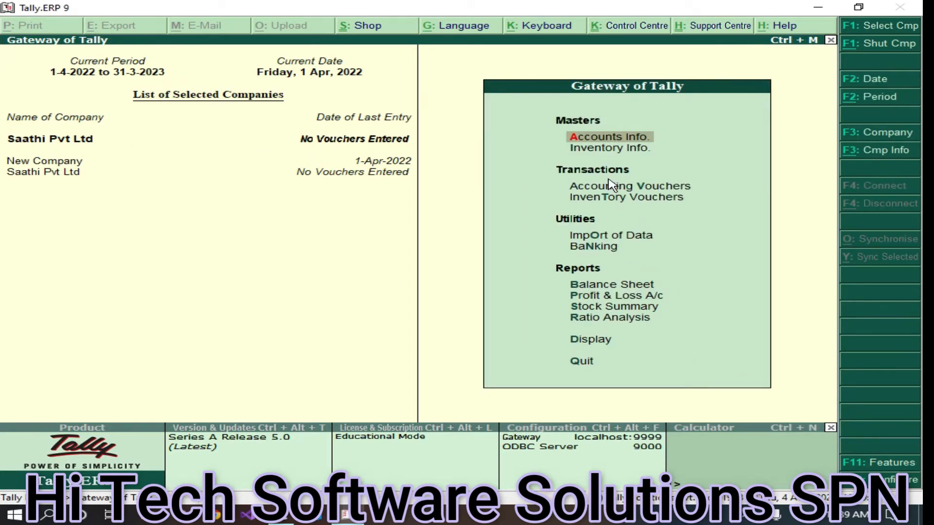
key(Escape)
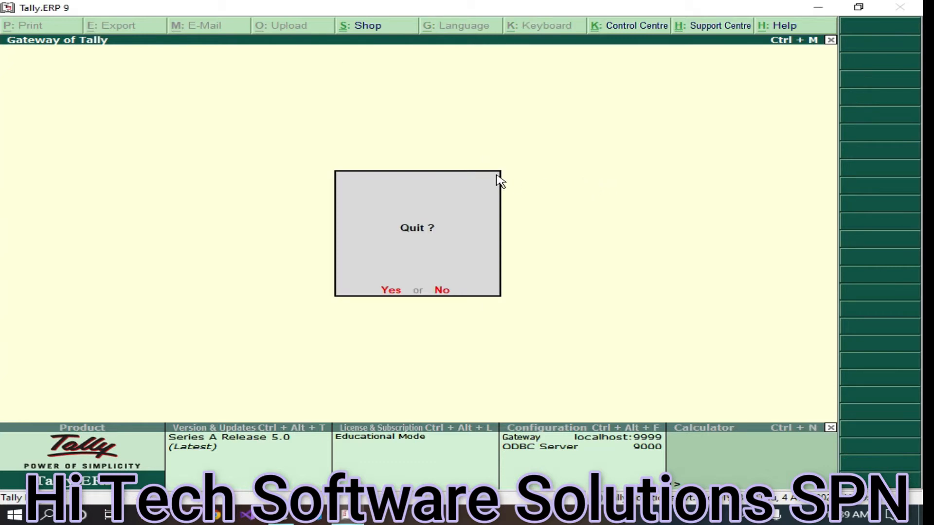
click(442, 291)
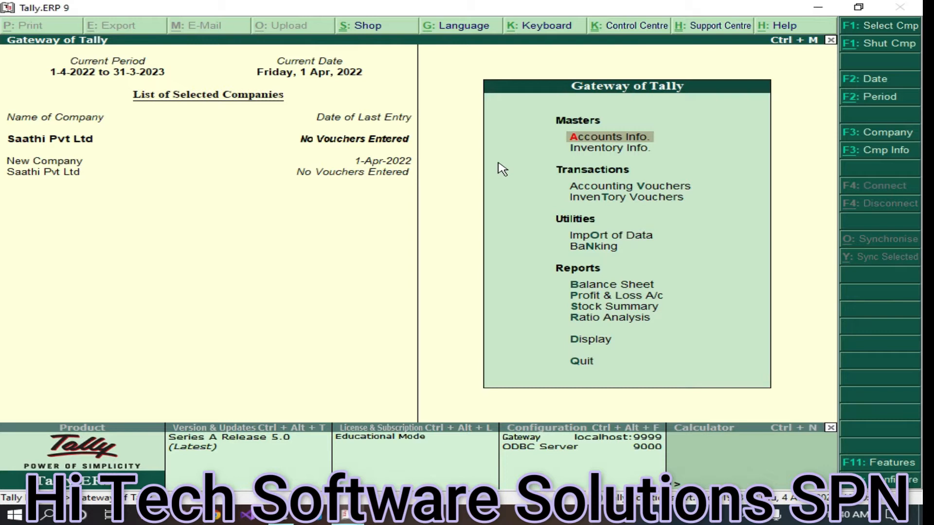
Navigate the Gateway menu to the Inventory Info options
click(623, 190)
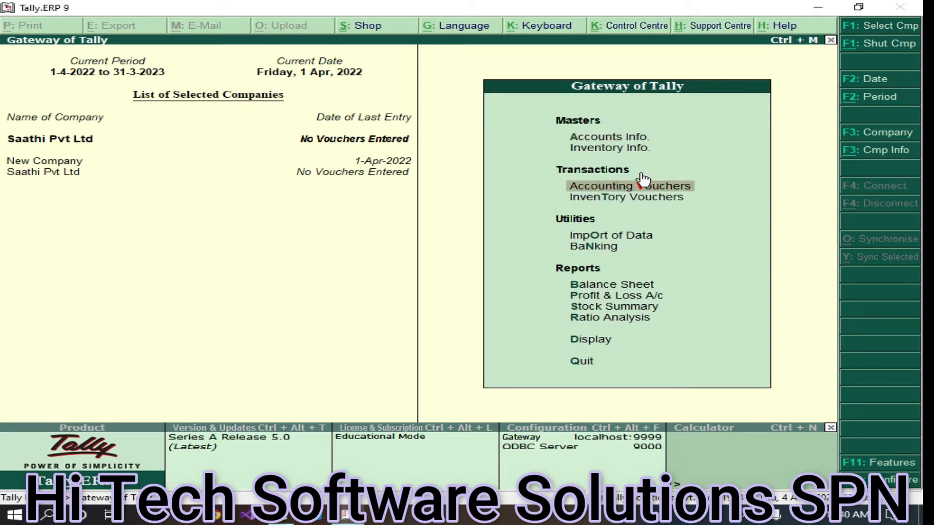
click(622, 138)
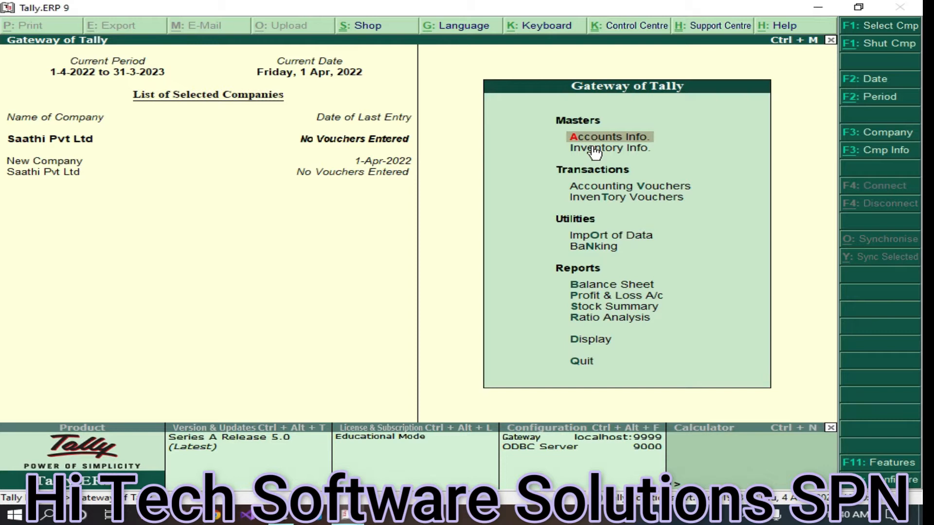
click(656, 148)
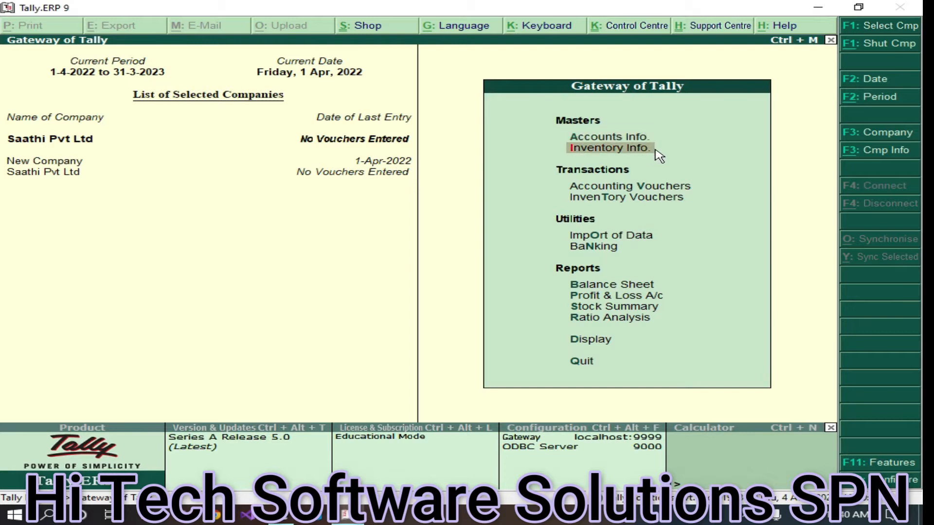
click(657, 148)
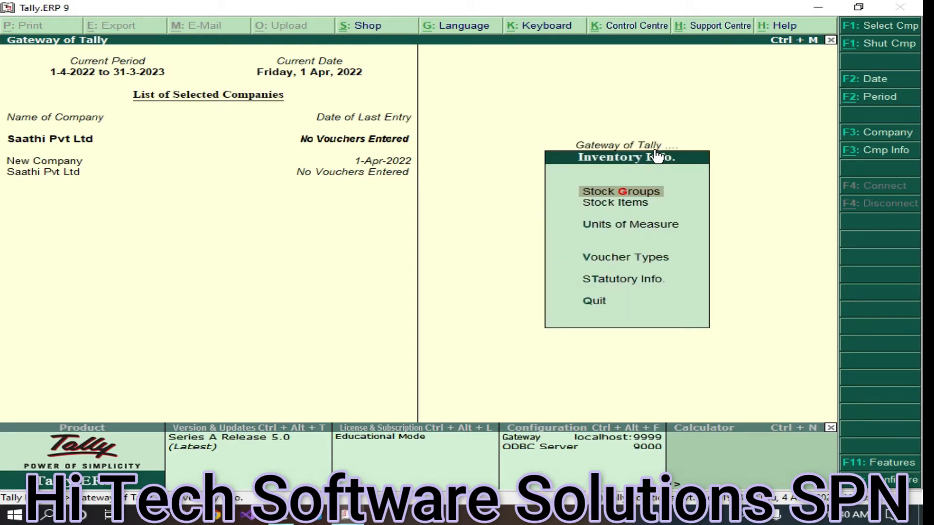
Open Unit Creation with 'pcs' entered, then quit it without saving back to Inventory Info
key(Down)
key(Down)
key(Down)
key(Up)
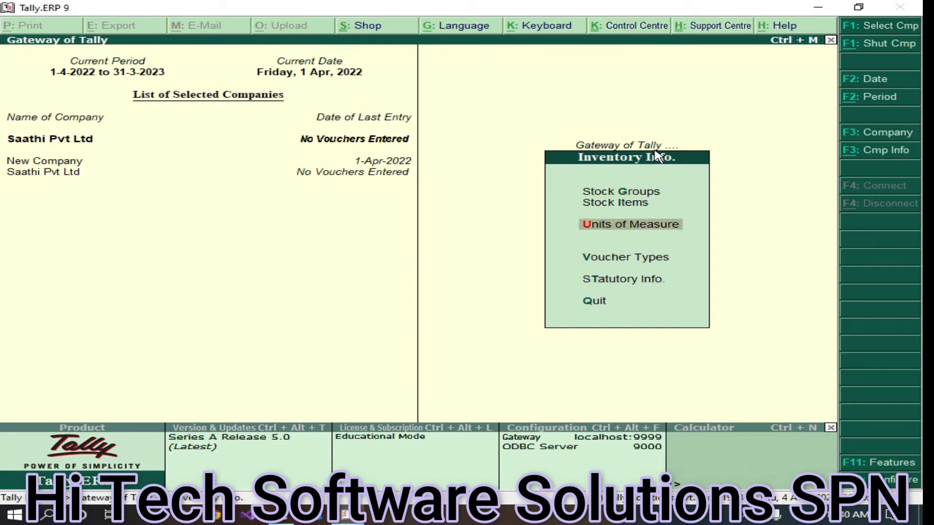
key(Return)
key(Return)
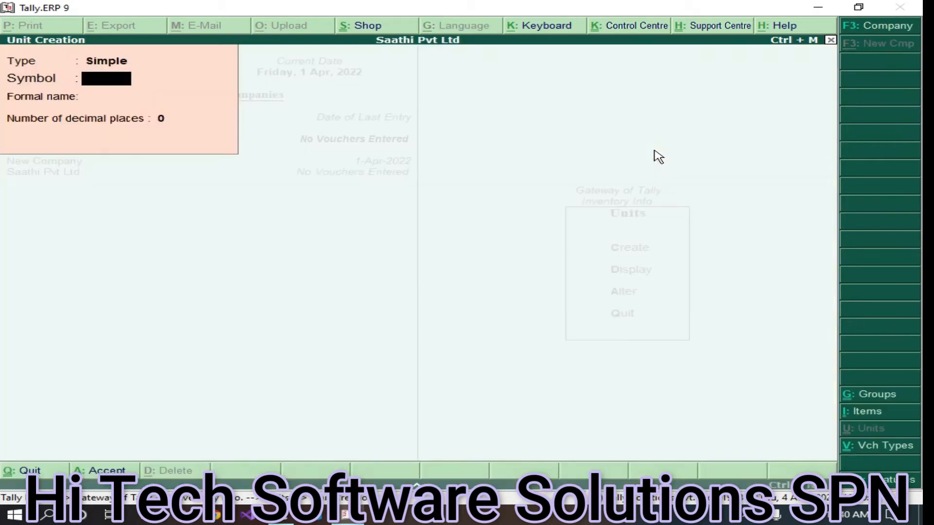
text(pcs)
key(Return)
key(Return)
key(Escape)
key(Escape)
key(y)
key(Escape)
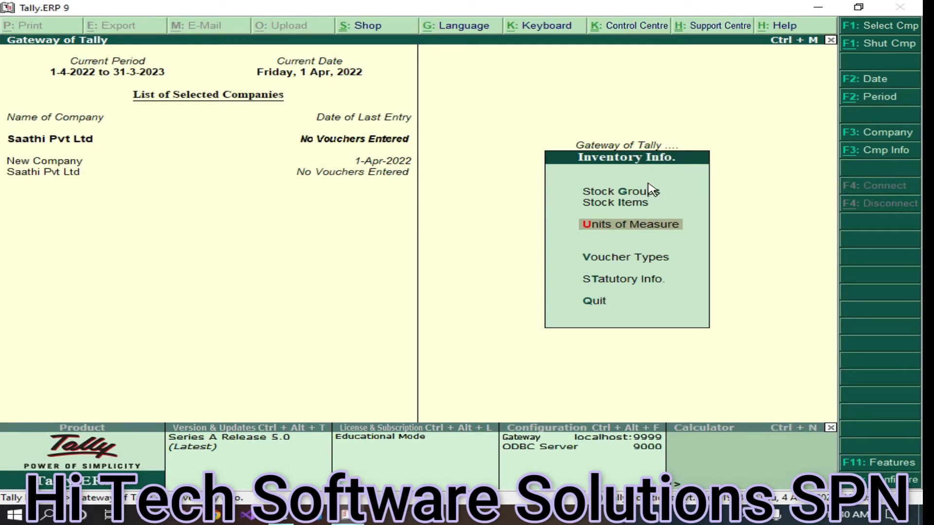
Create the stock group Computers under Primary and return to Inventory Info
click(630, 193)
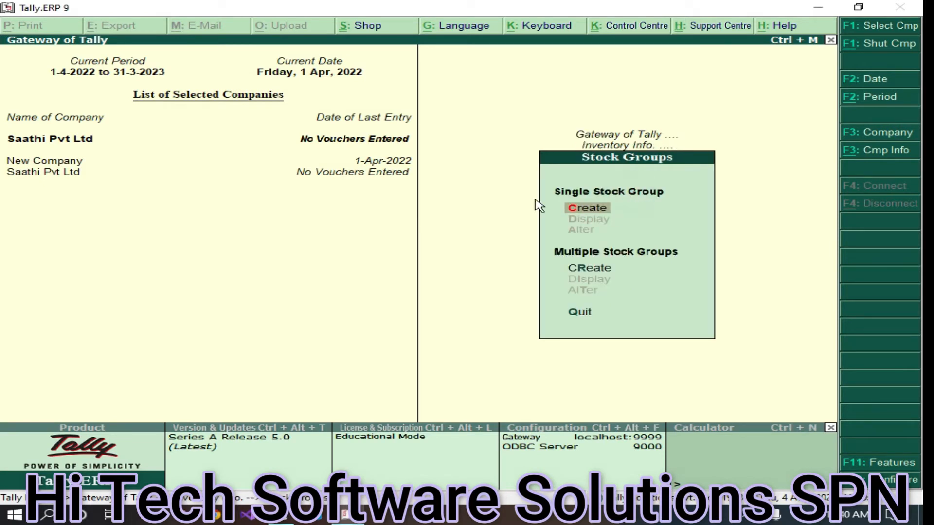
click(587, 211)
text(C)
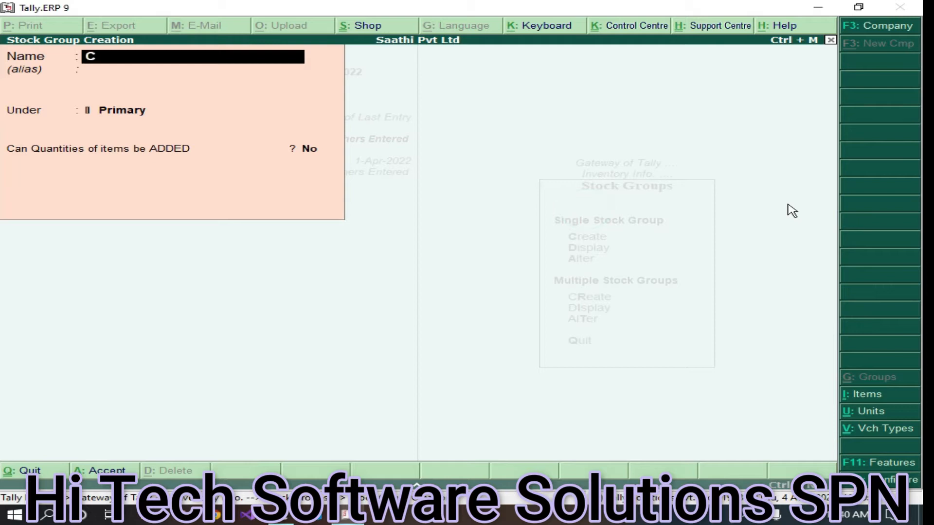
text(omputers)
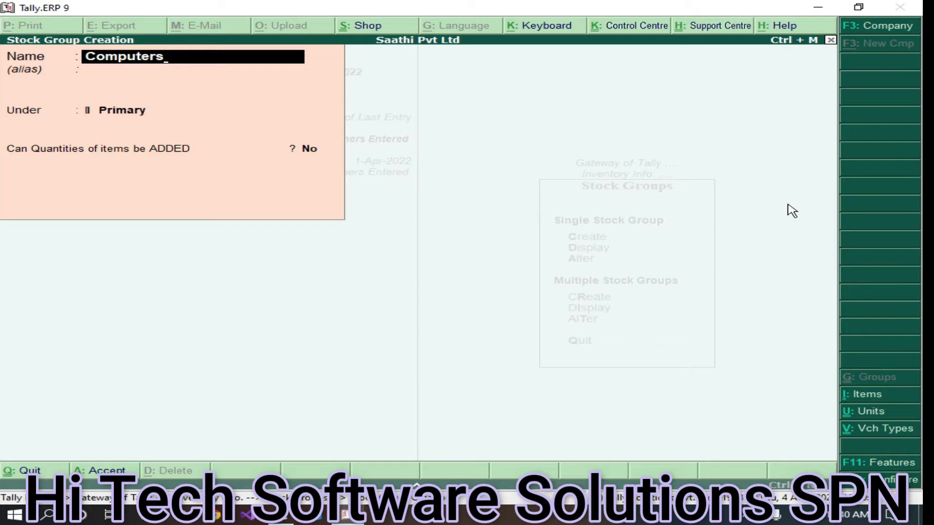
key(Return)
key(Return)
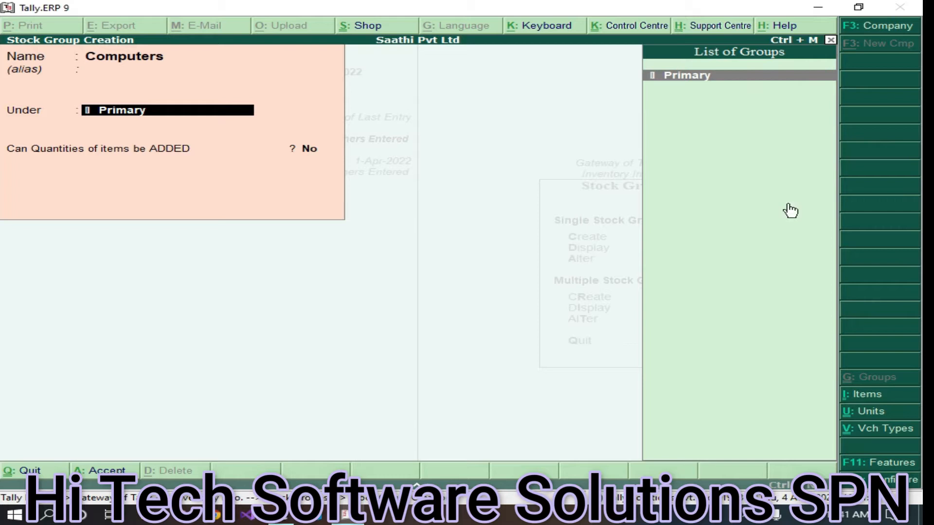
key(Escape)
key(Escape)
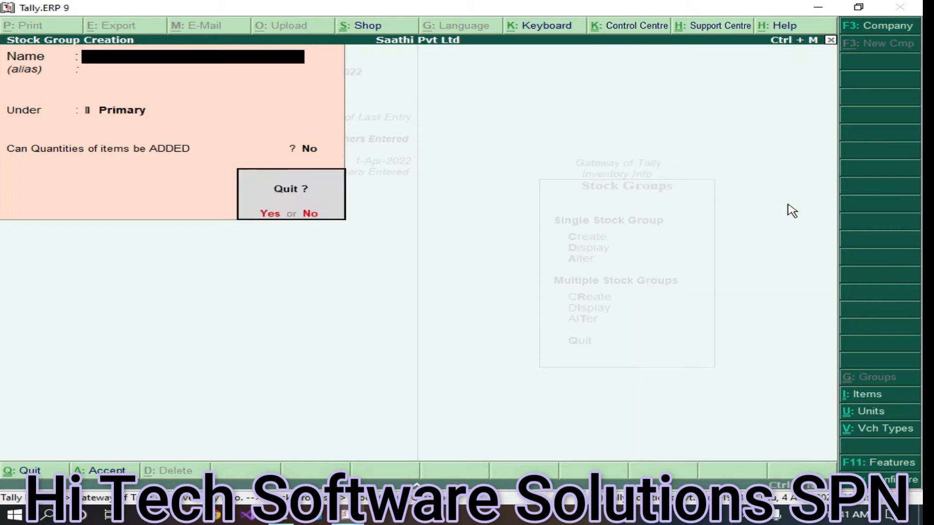
key(y)
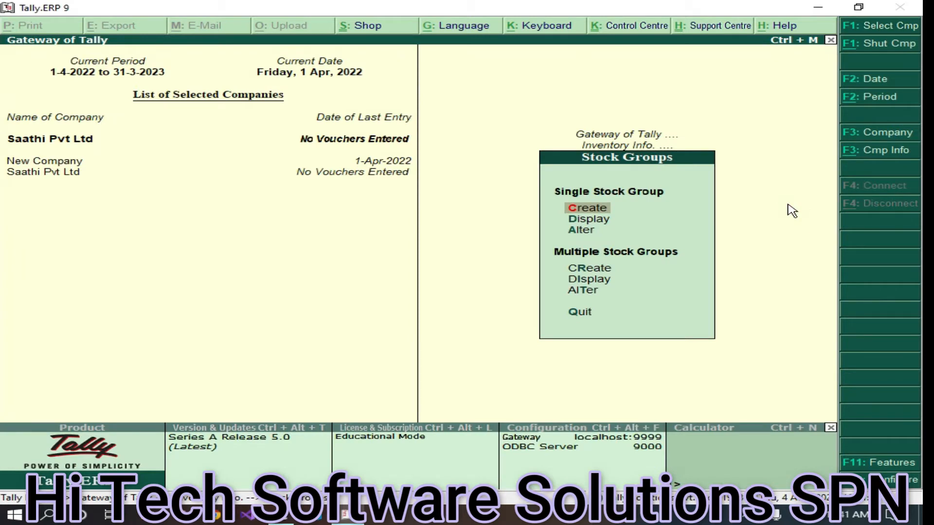
key(Escape)
key(Down)
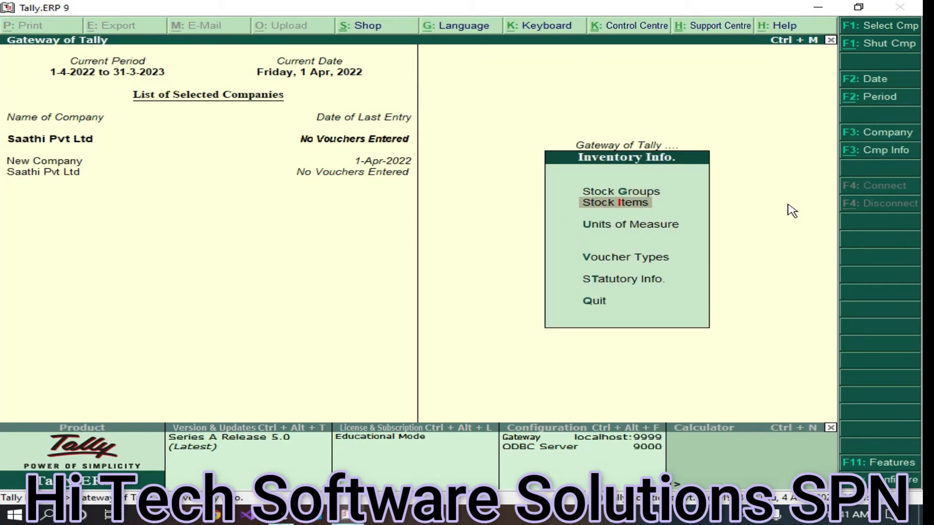
Open Multiple Stock Item Creation with Computers as the group, abandoning the single-item form
key(Return)
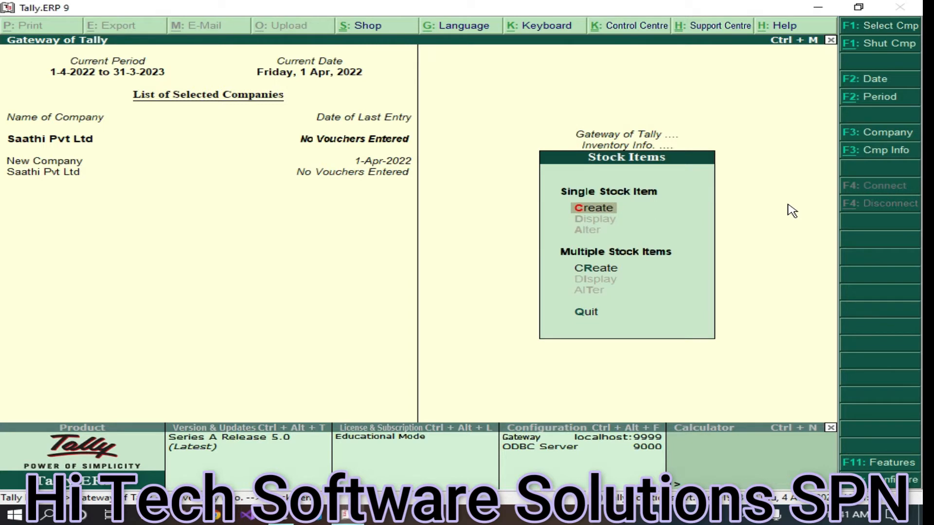
key(Return)
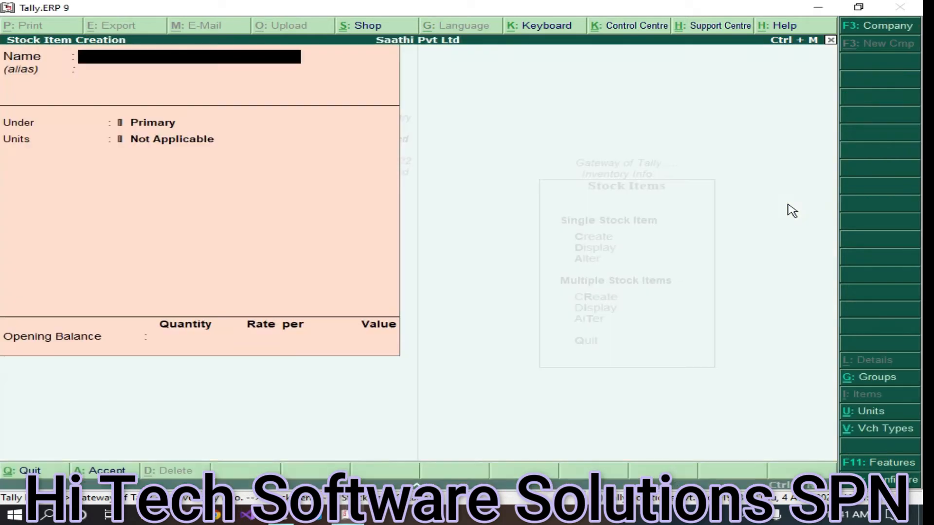
key(Escape)
key(Return)
key(Down)
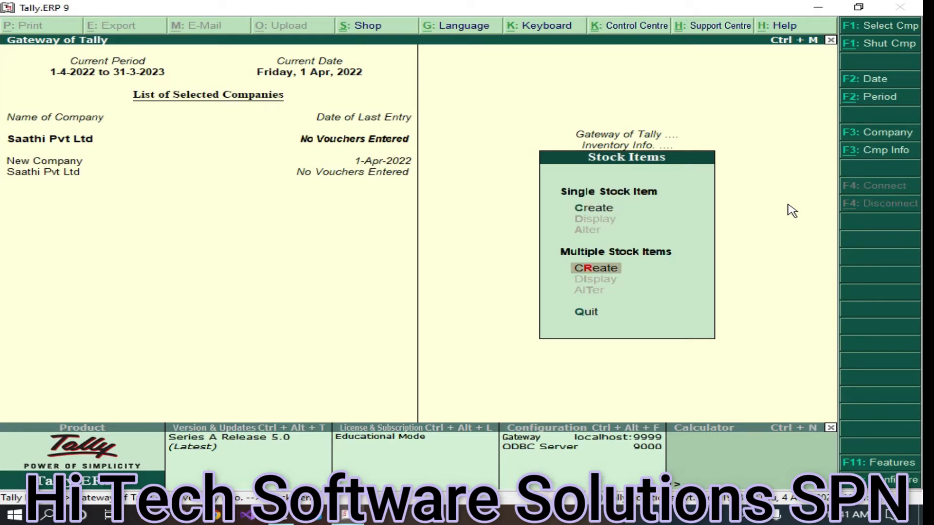
key(Return)
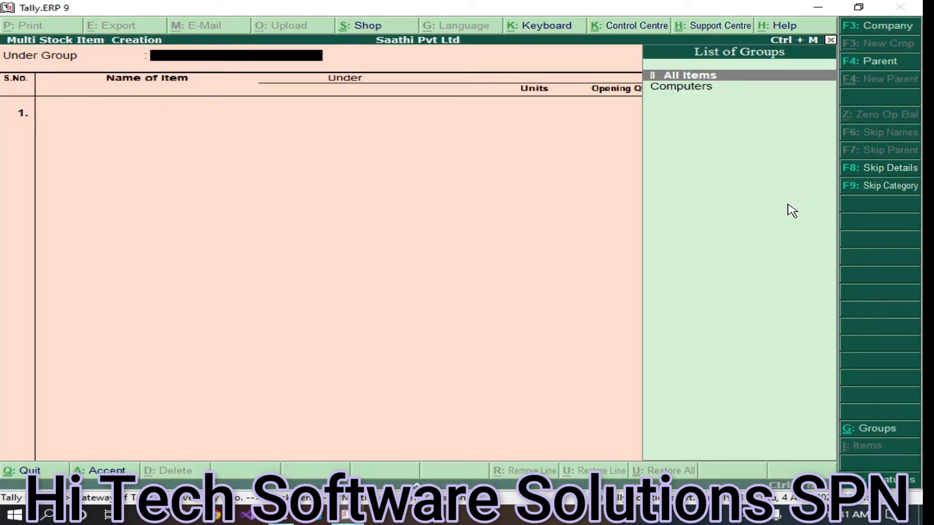
key(Down)
key(Return)
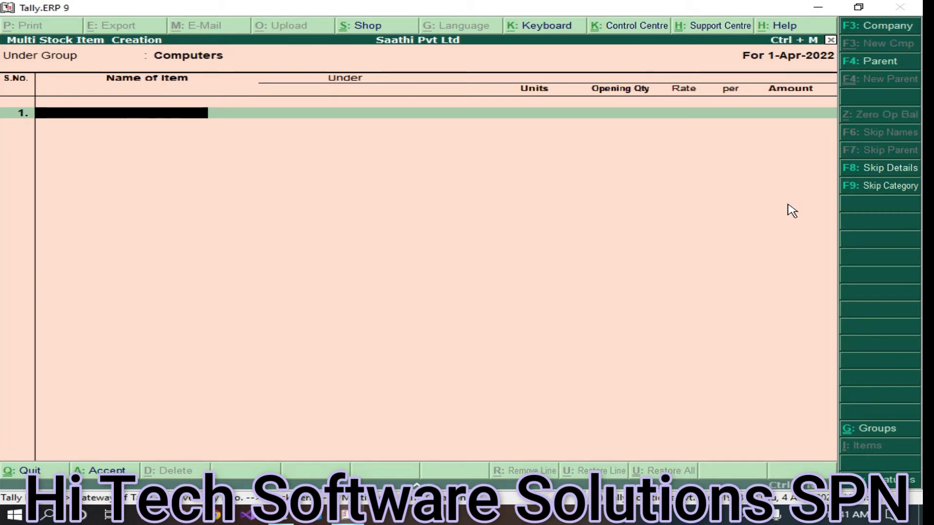
Add Keyboards and Mice as stock items, both in pcs, with no opening quantity
text(Keyboard)
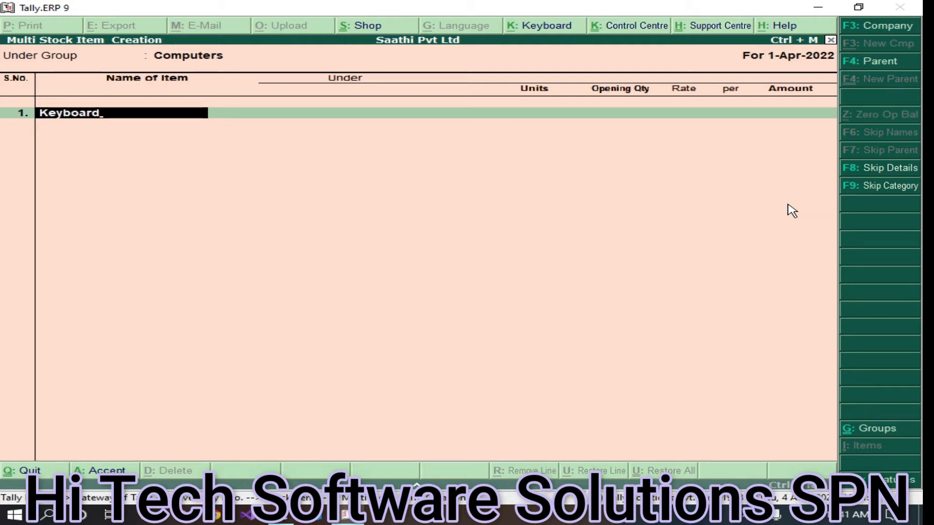
text(s)
key(Return)
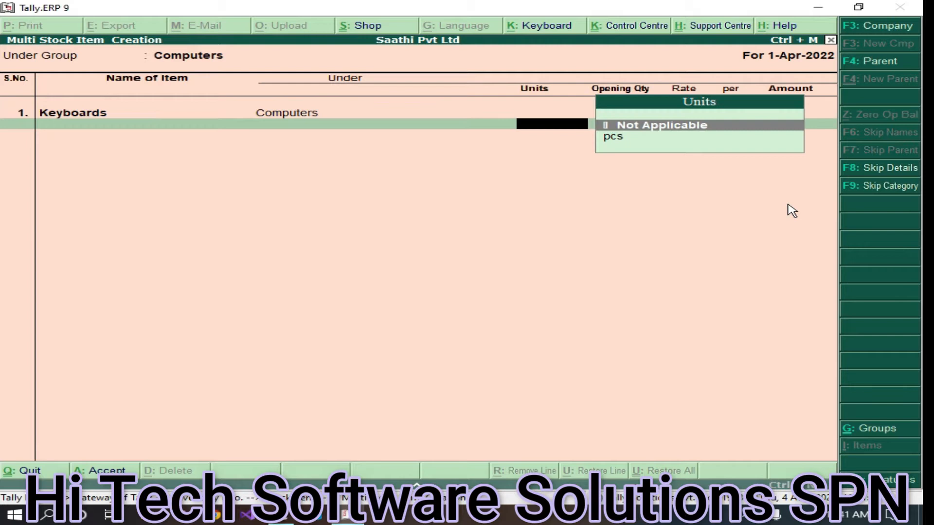
key(Down)
key(Return)
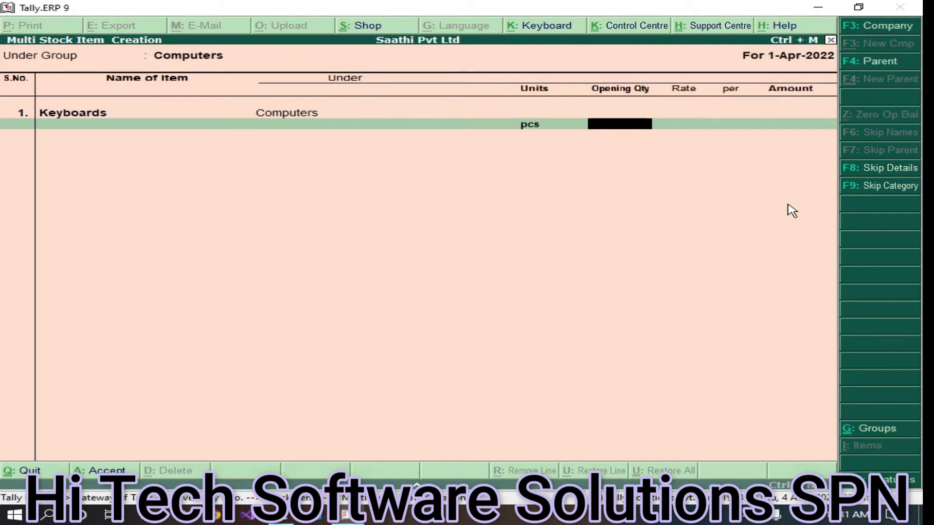
key(Return)
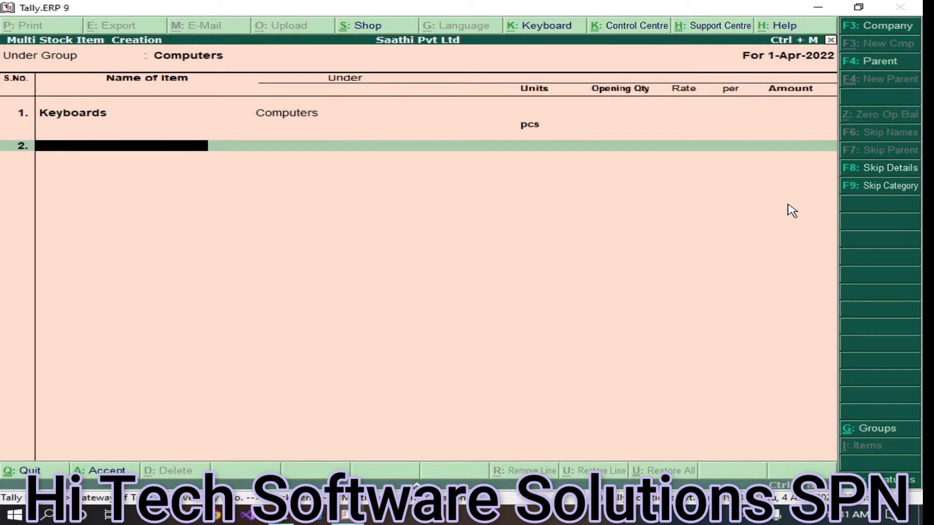
text(Mice)
key(Return)
key(Down)
key(Return)
key(Return)
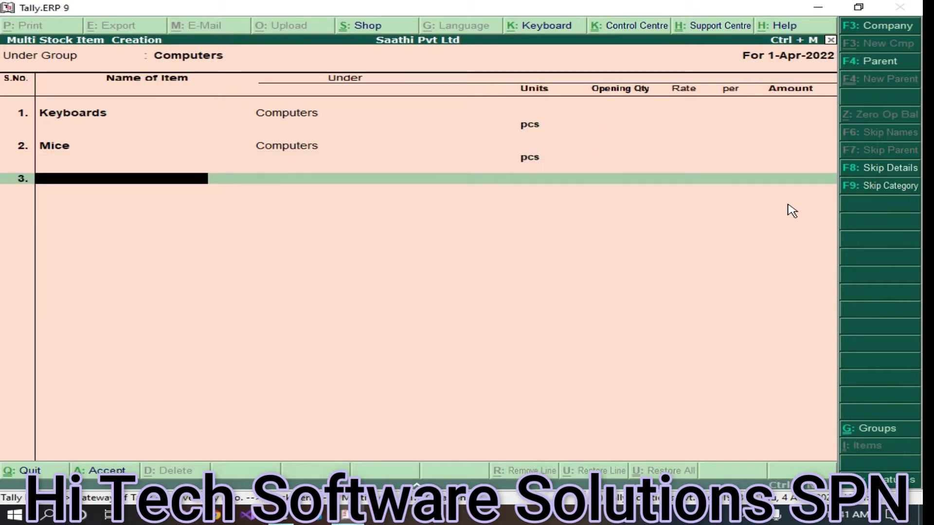
Finish the Monitor item and add HDMI Cabls, both in pcs
text(nitor)
key(Return)
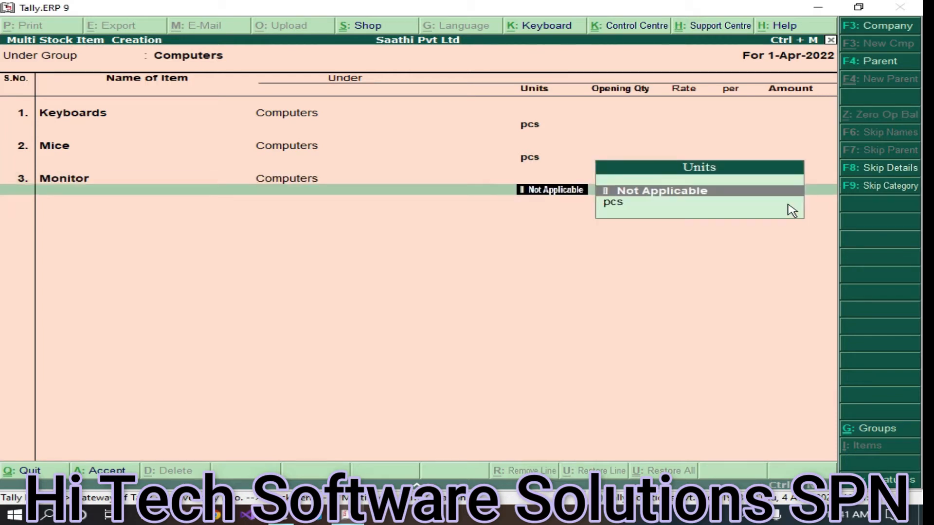
key(Down)
key(Return)
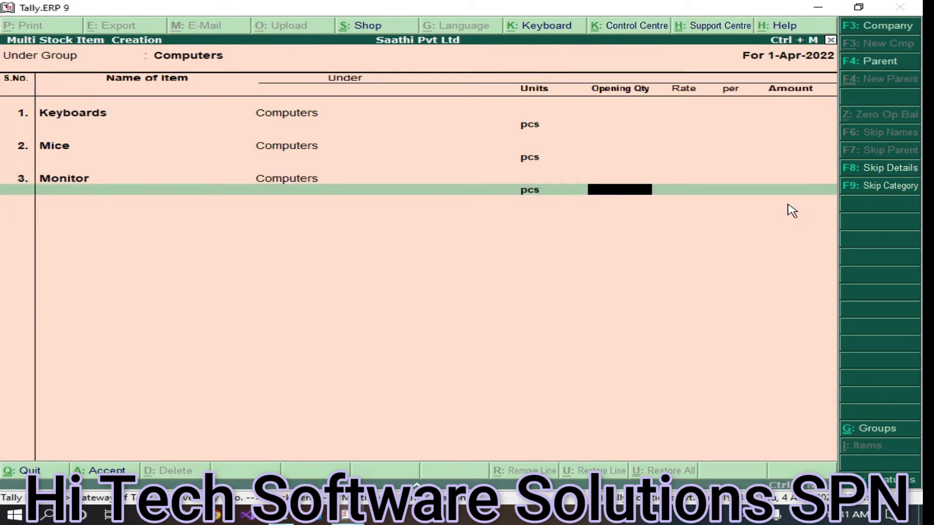
key(Return)
text(HDM)
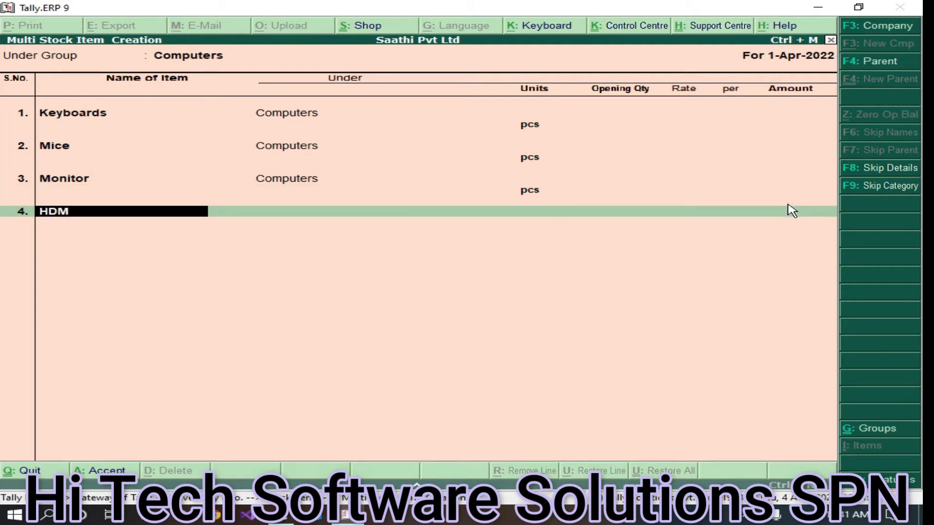
text(I cabls)
key(Return)
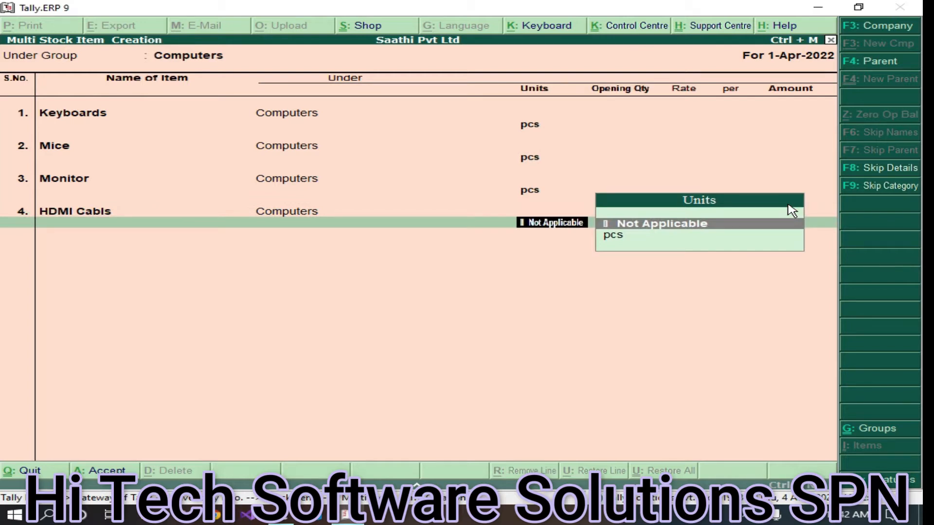
key(Down)
key(Return)
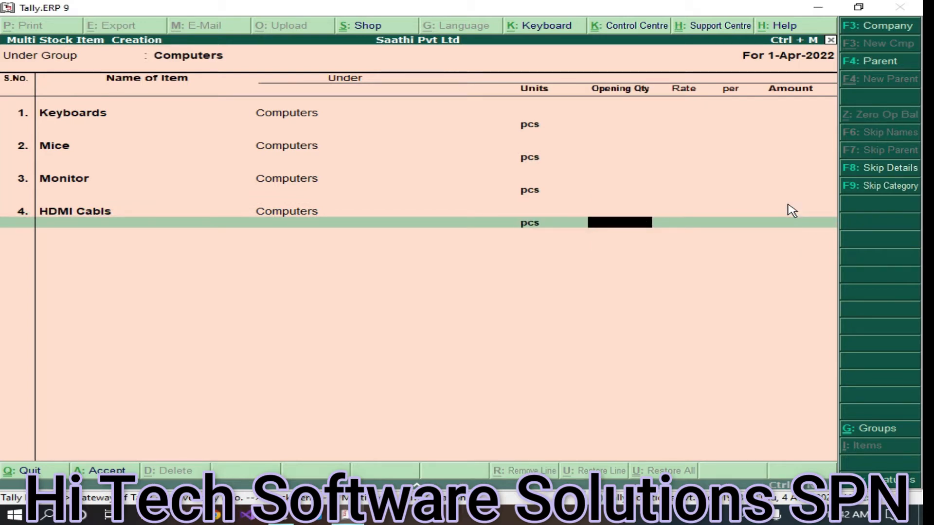
key(Return)
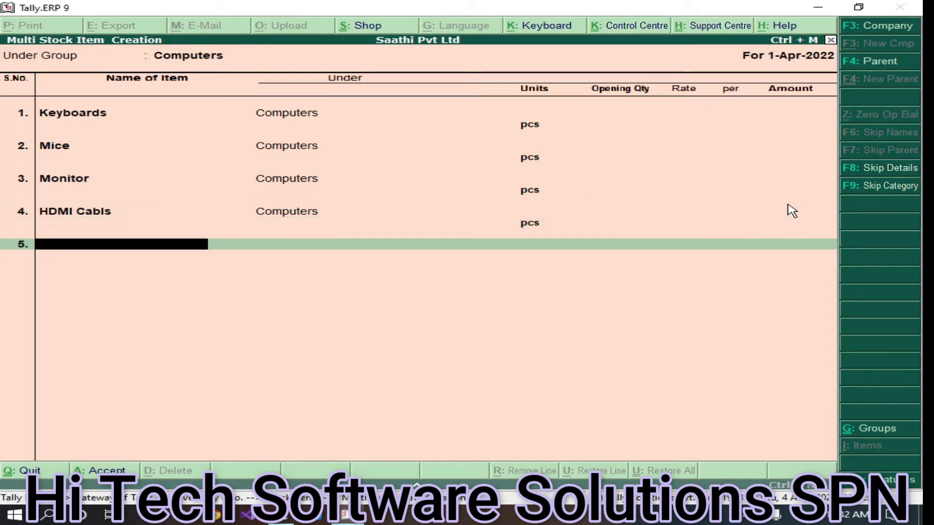
Add RAM in pcs as the fifth item and save all items with Ctrl+A
text(Ram)
key(BackSpace)
key(BackSpace)
text(AM)
key(Return)
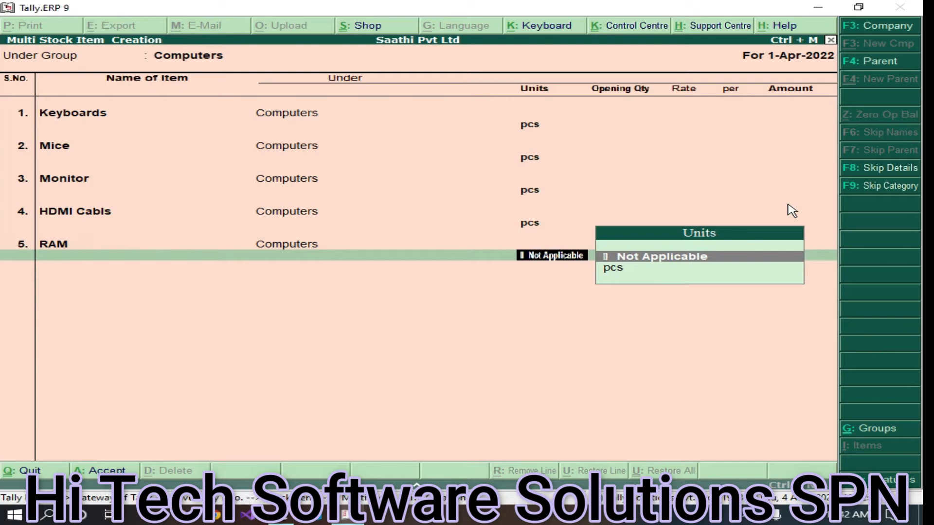
key(Down)
key(Return)
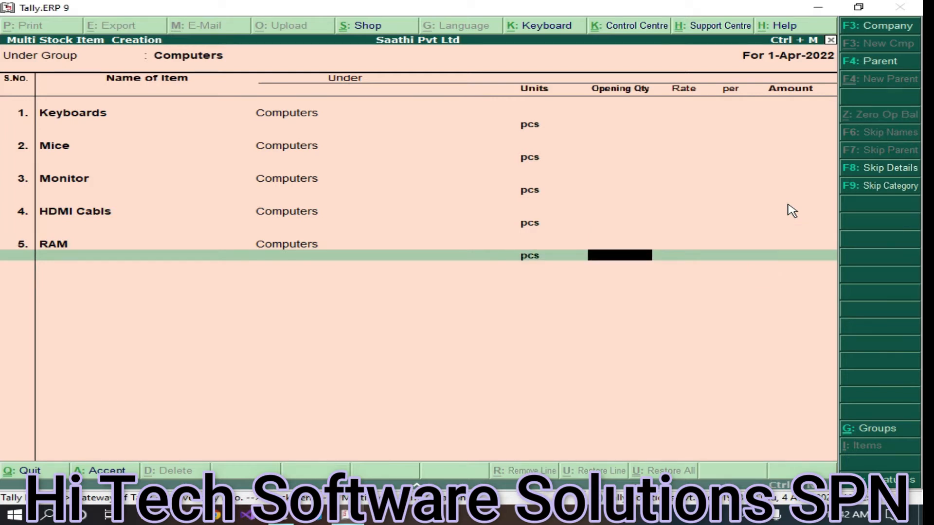
key(ctrl+a)
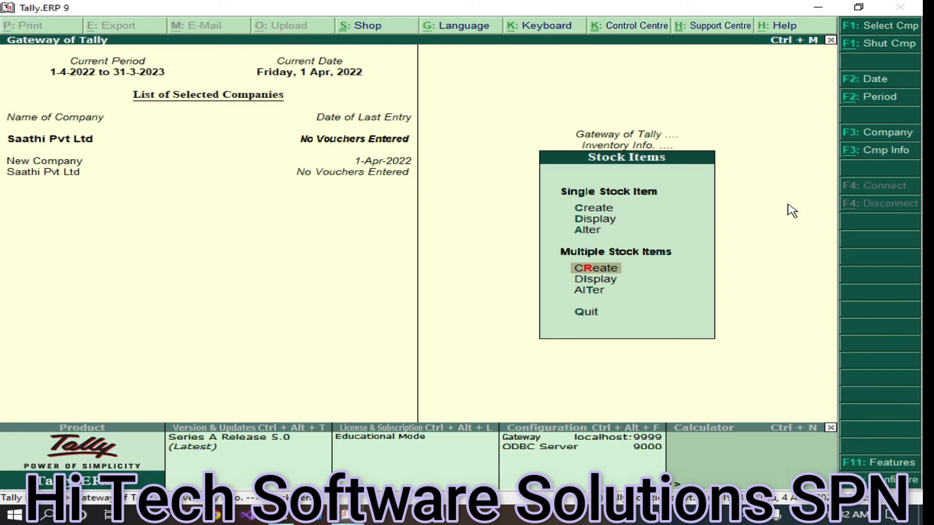
Display all Computers stock items via Multiple Display, then return to the Gateway
key(Escape)
key(Return)
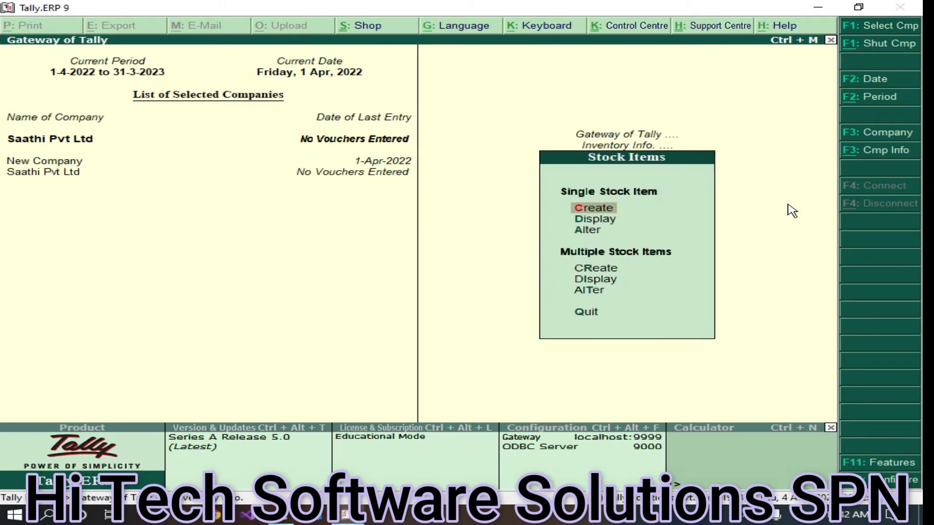
click(583, 279)
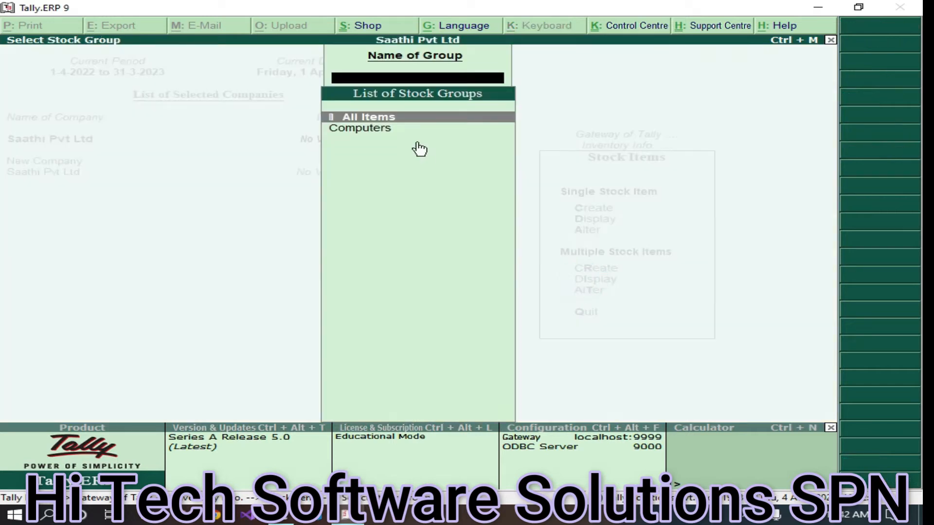
click(360, 128)
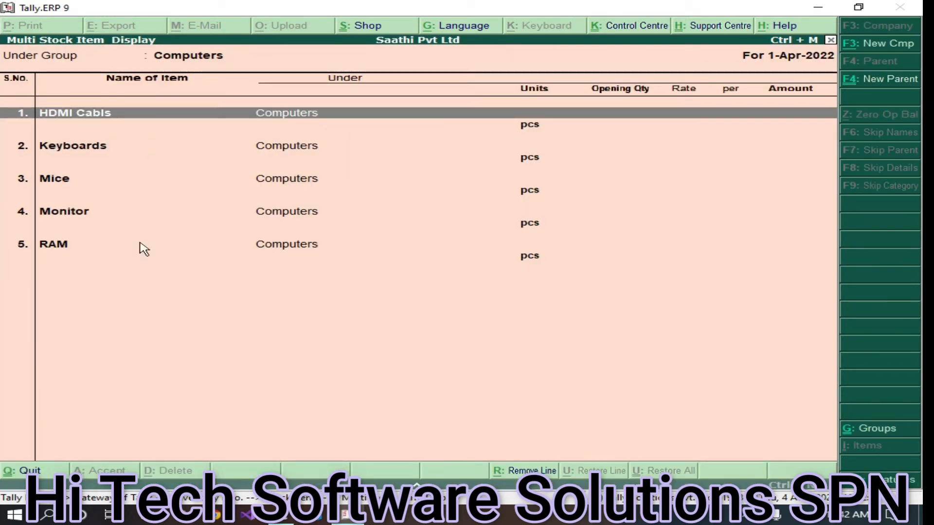
key(Escape)
key(Escape)
key(Escape)
key(Escape)
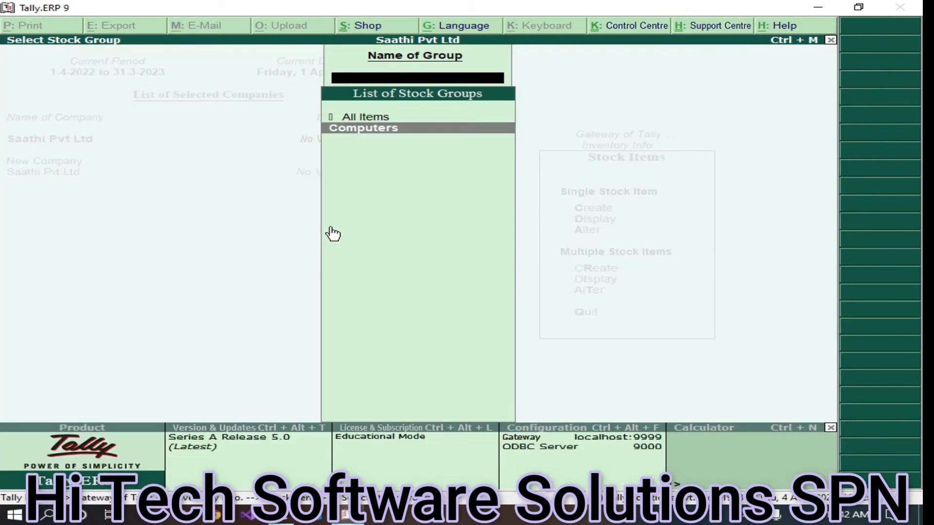
key(Escape)
key(Escape)
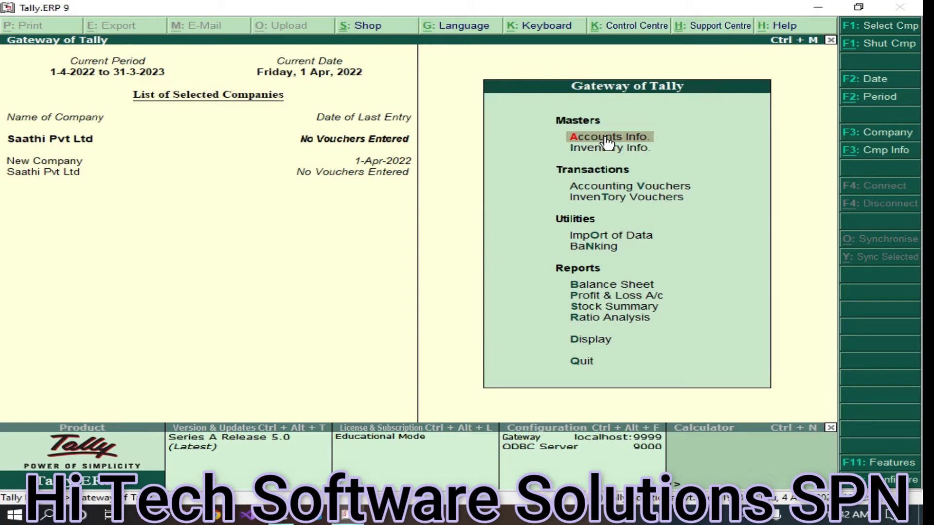
Open the Cash ledger for alteration through Accounts Info > Ledgers
click(590, 148)
key(Escape)
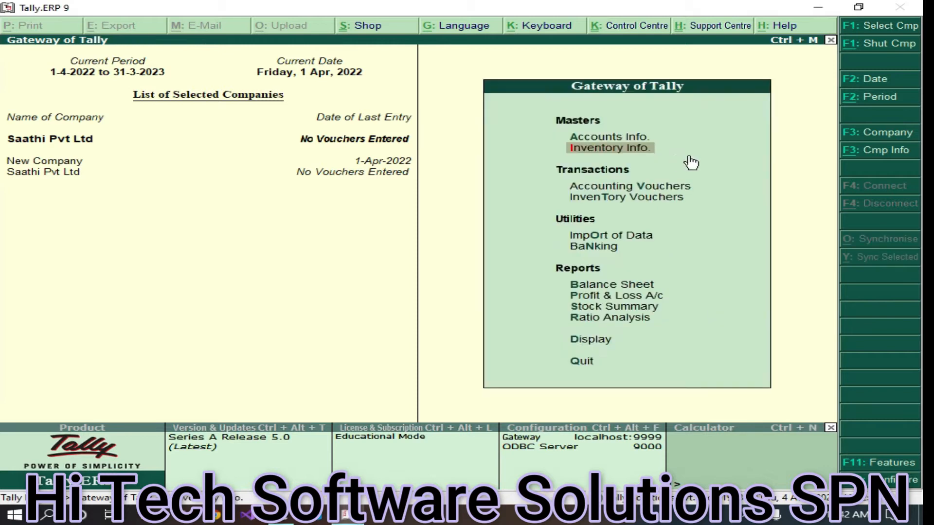
click(604, 138)
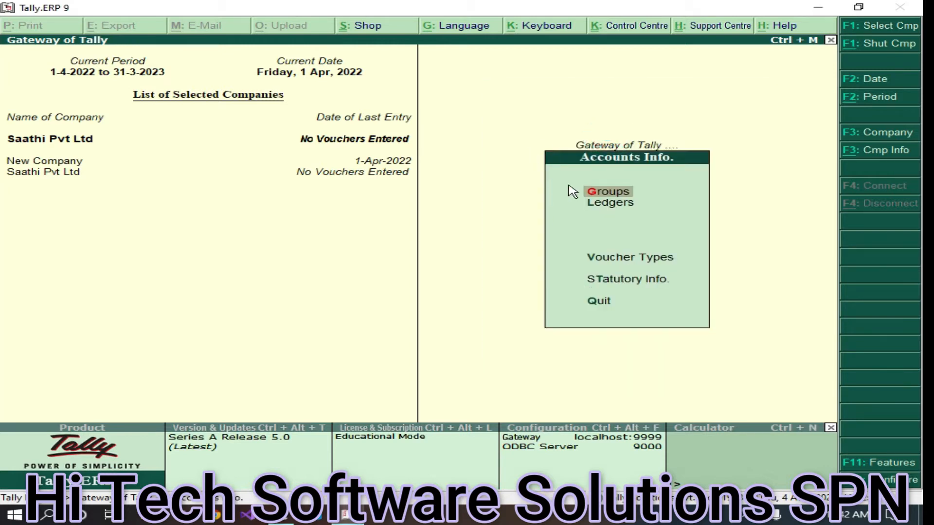
click(615, 203)
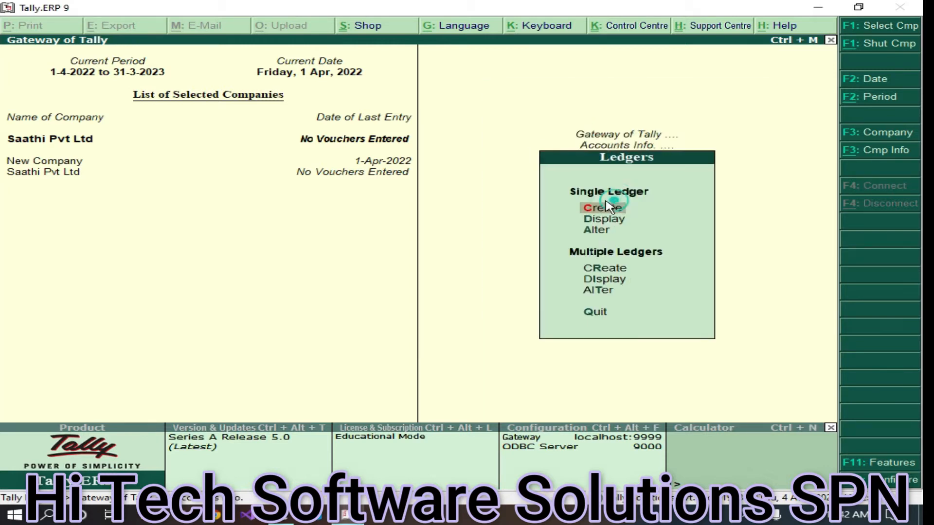
click(598, 231)
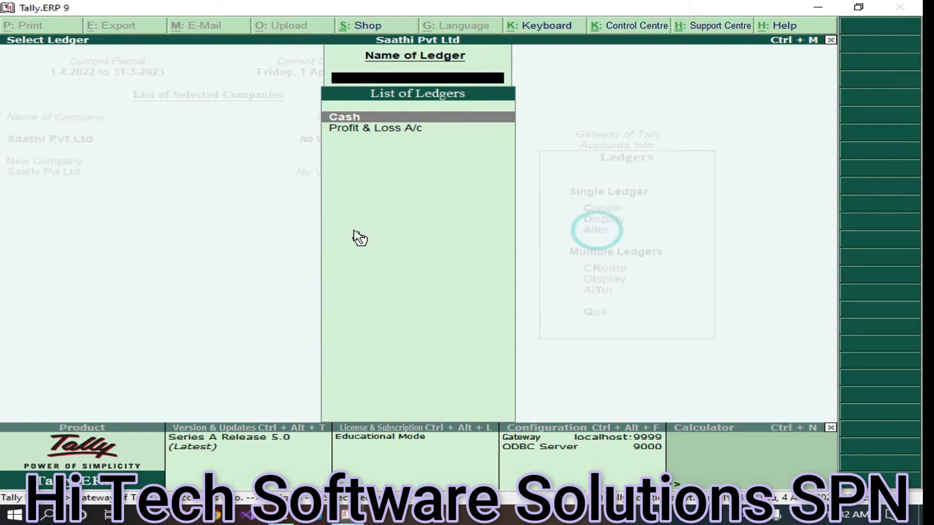
click(372, 120)
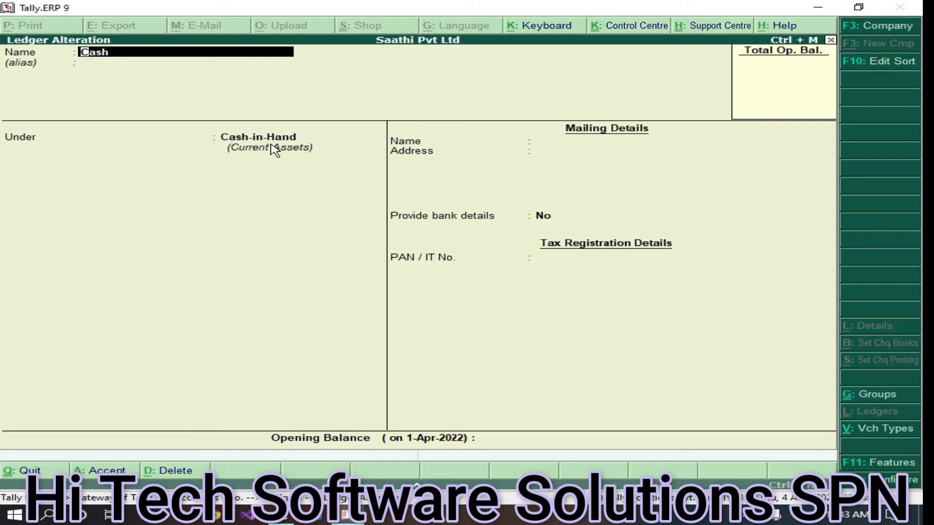
Give the Cash ledger a 50000 opening balance and save it
key(Return)
key(Return)
key(Return)
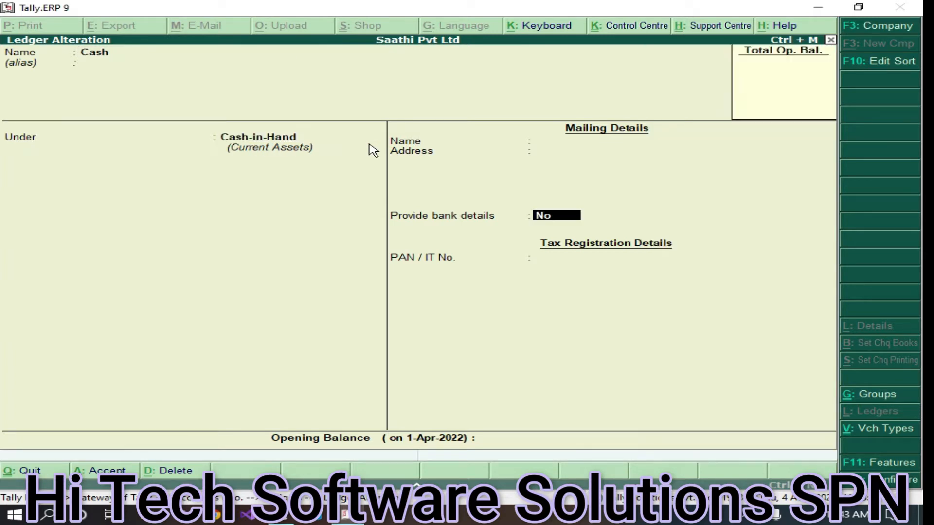
key(Return)
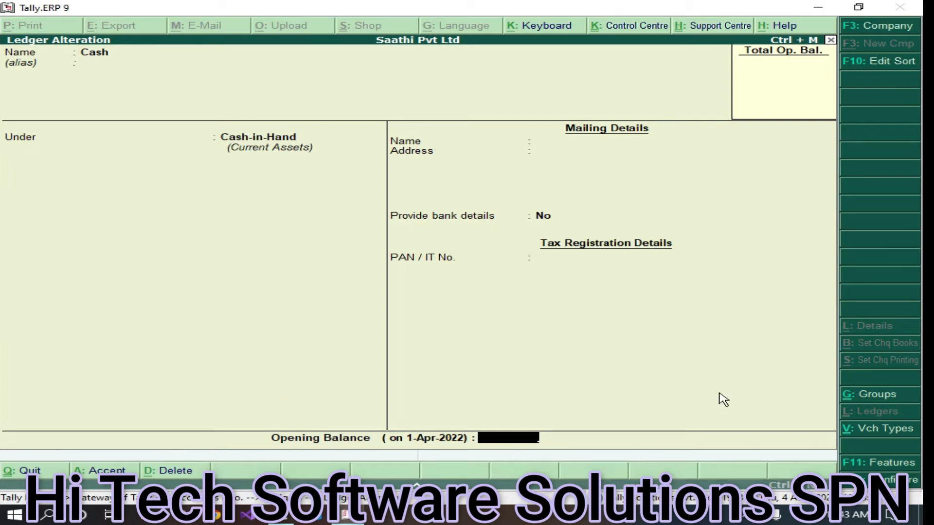
text(50000)
key(ctrl+a)
key(Escape)
key(Escape)
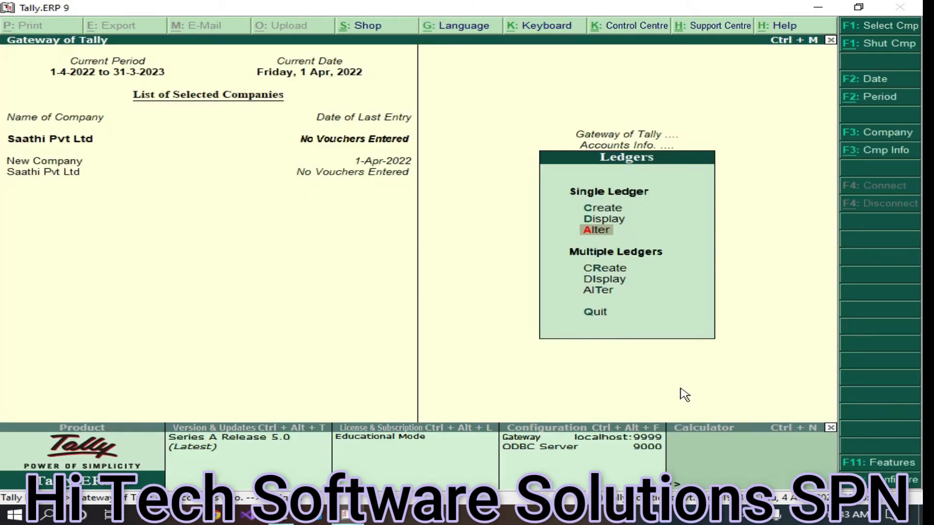
key(Escape)
key(Escape)
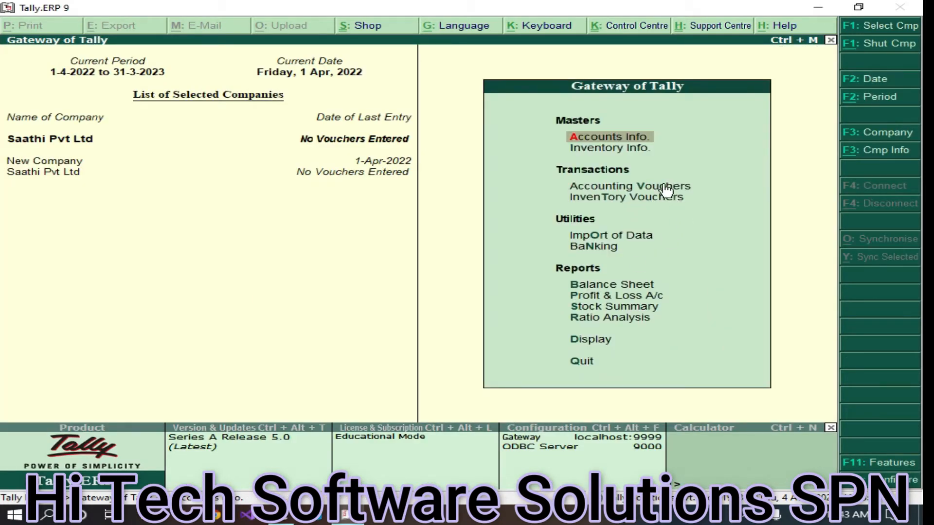
Open a new Payment voucher, No. 1 dated 1-Apr-2022, from Accounting Vouchers
click(665, 189)
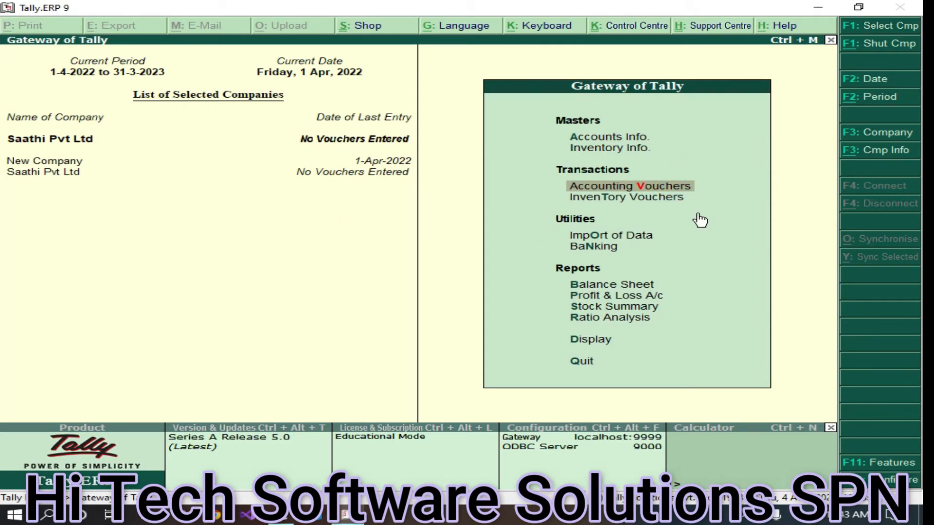
key(Return)
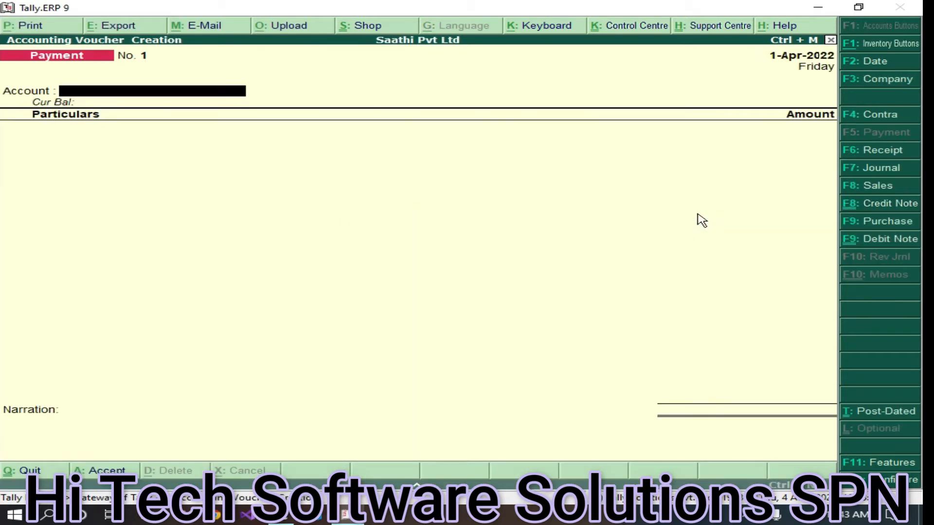